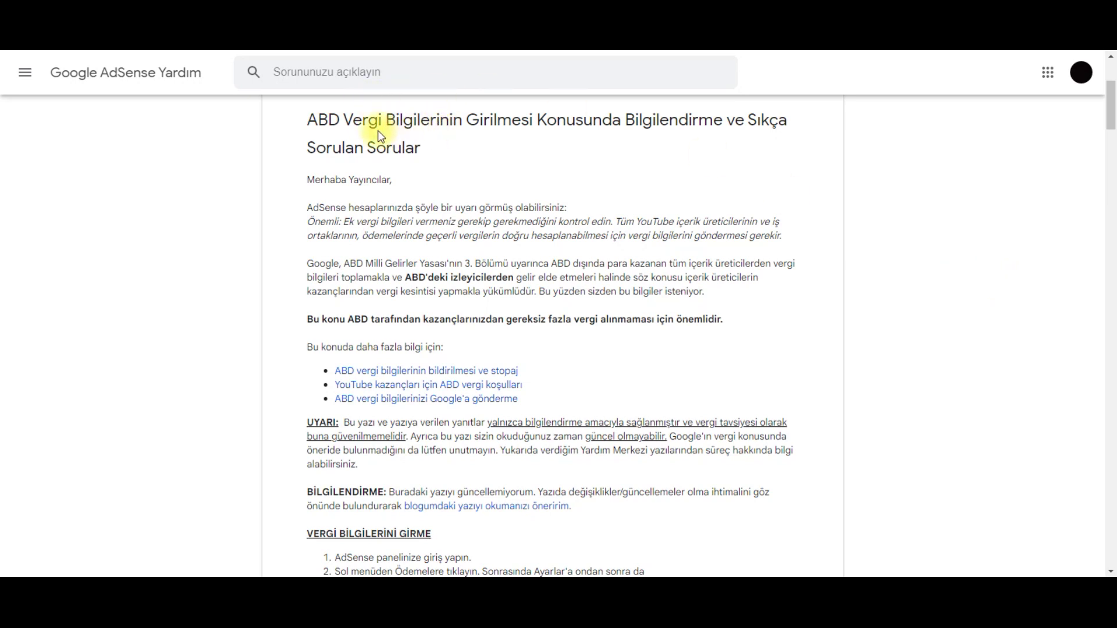
Step: Review the help article on submitting US tax information, including its instructions for entering the tax details
scroll(906, 288, down, 6)
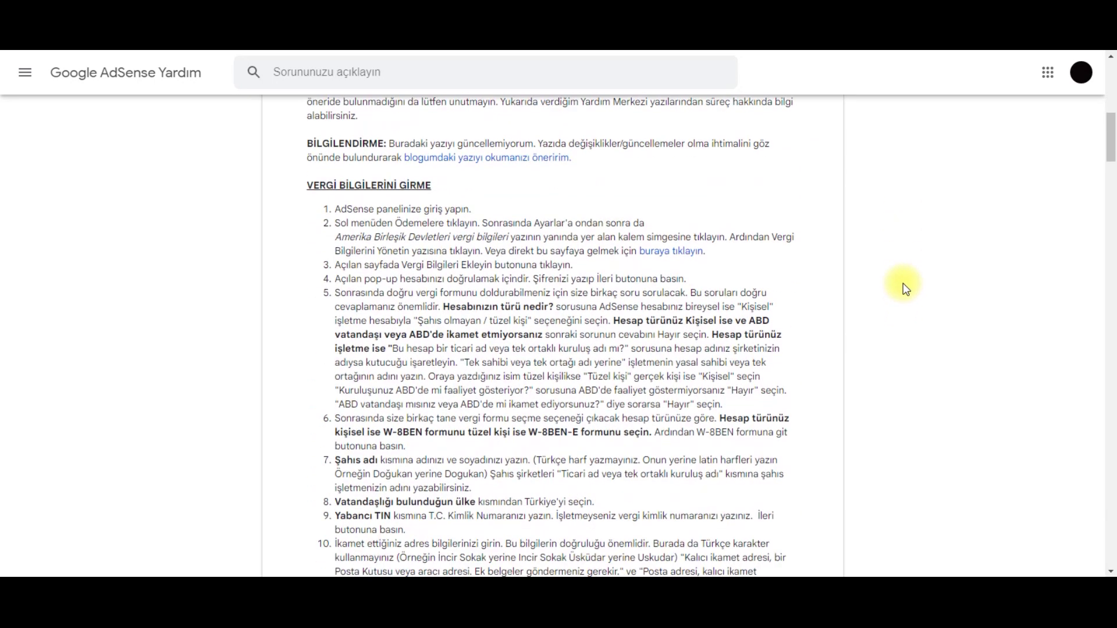
drag(306, 186, 458, 191)
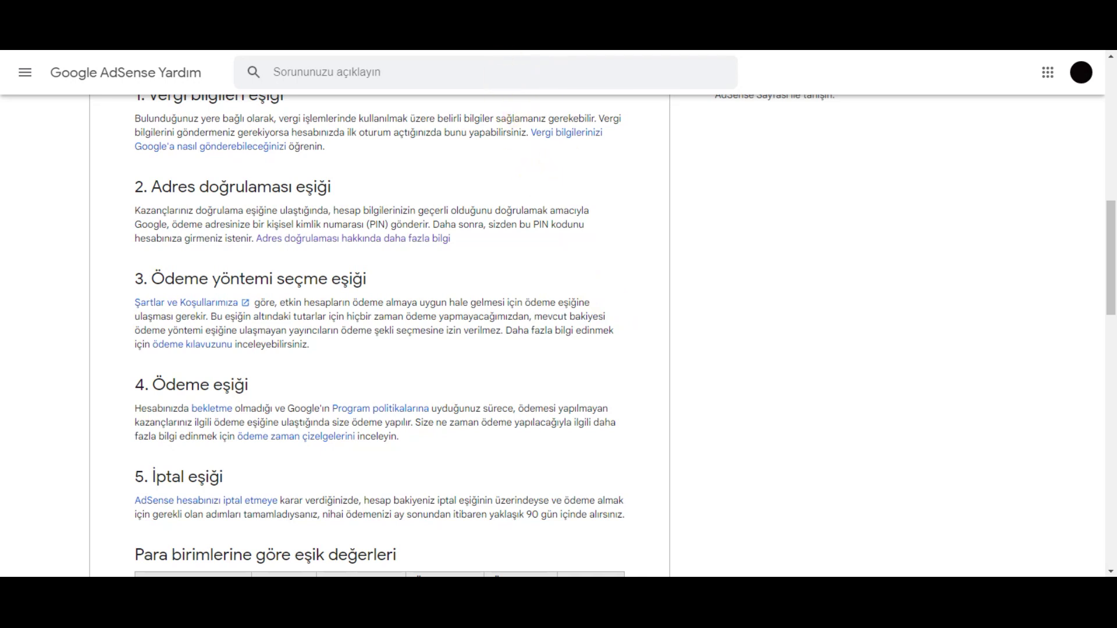
Step: Examine the payment threshold article and its per-currency table, checking the tax information and address verification columns and the Turkish lira row
scroll(793, 290, down, 3)
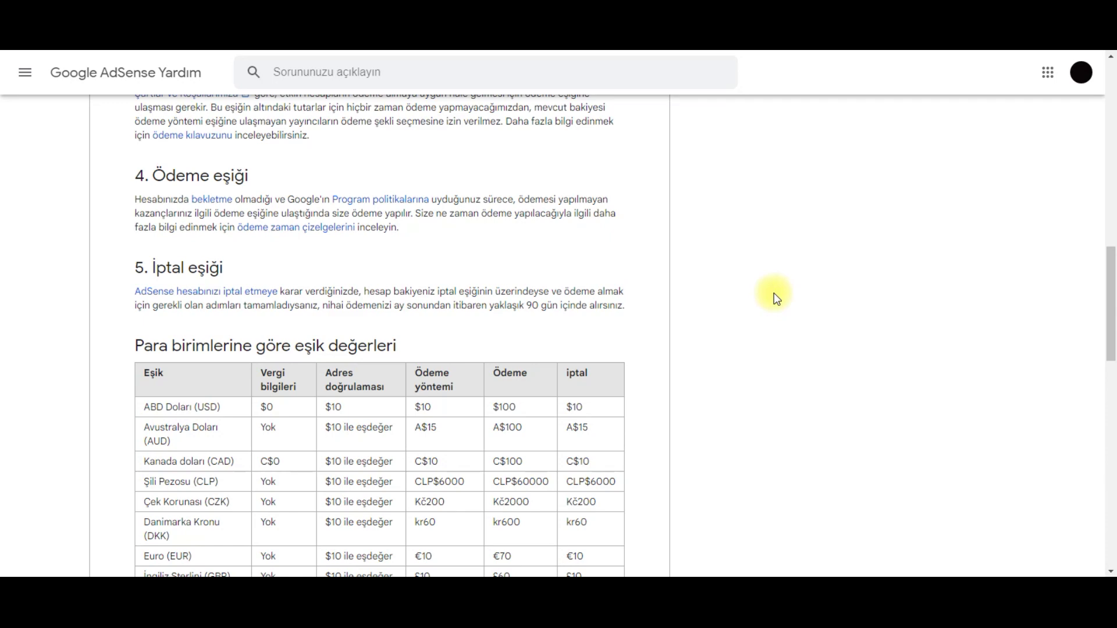
scroll(771, 291, down, 3)
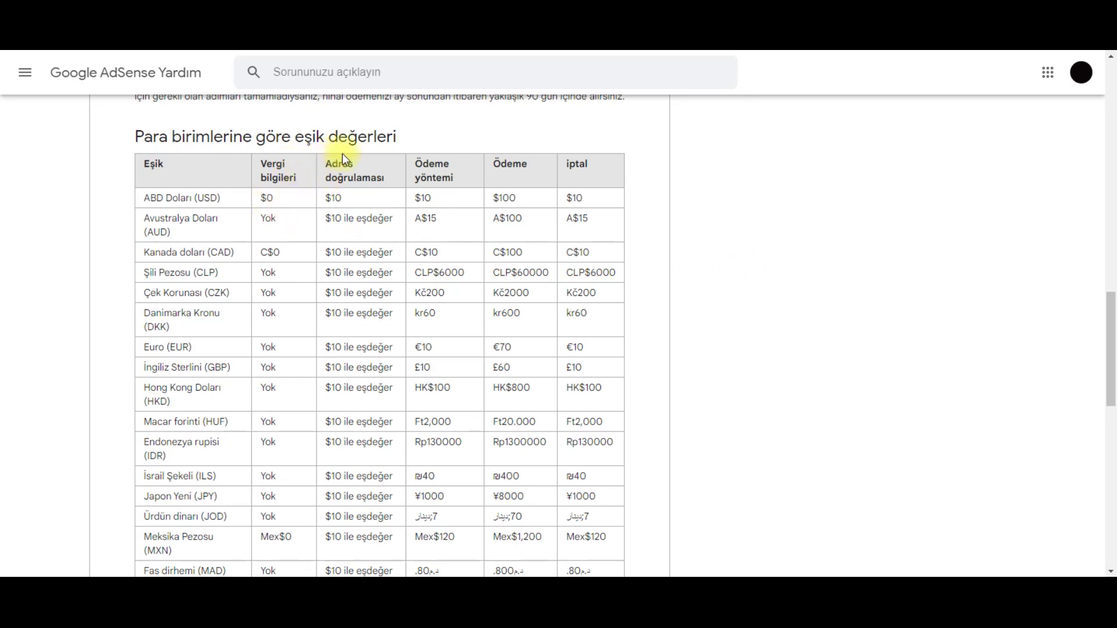
scroll(753, 263, down, 7)
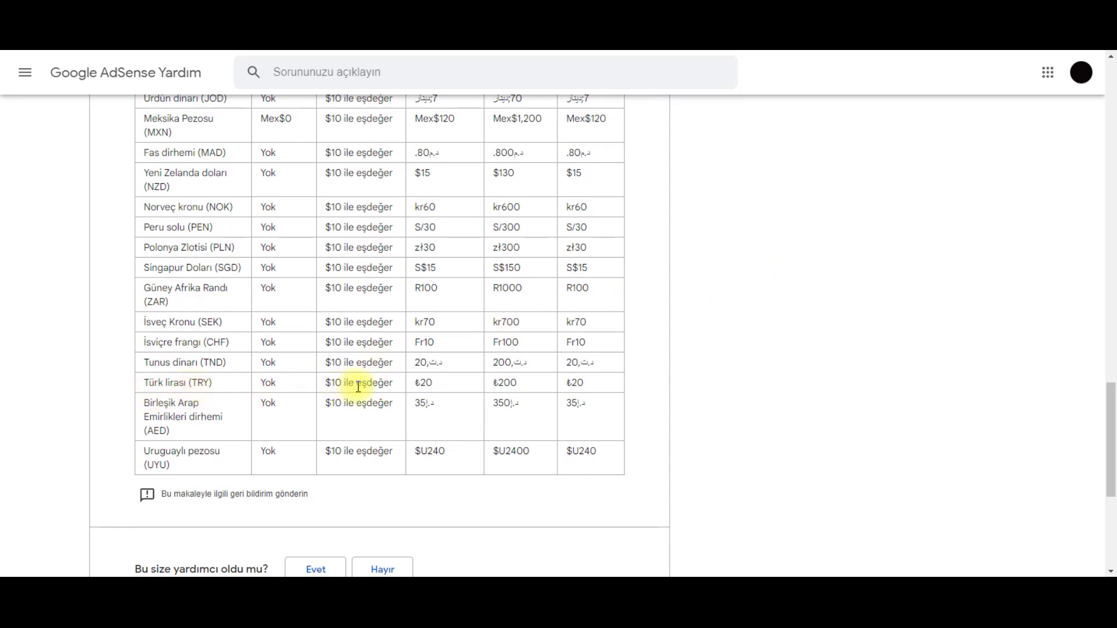
scroll(386, 379, up, 10)
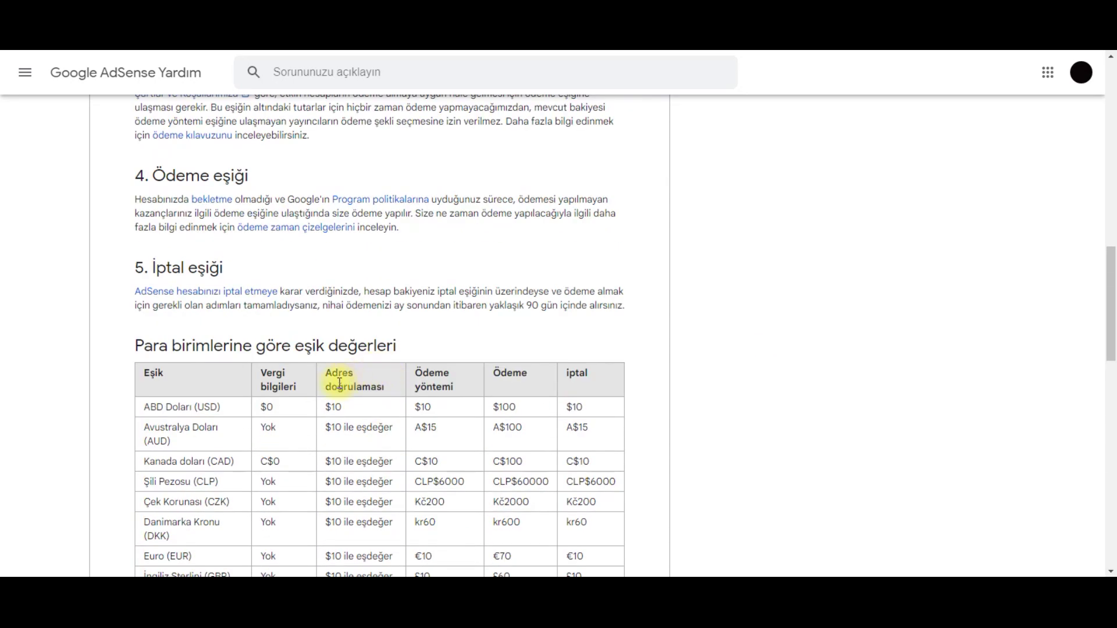
drag(327, 375, 383, 388)
click(849, 377)
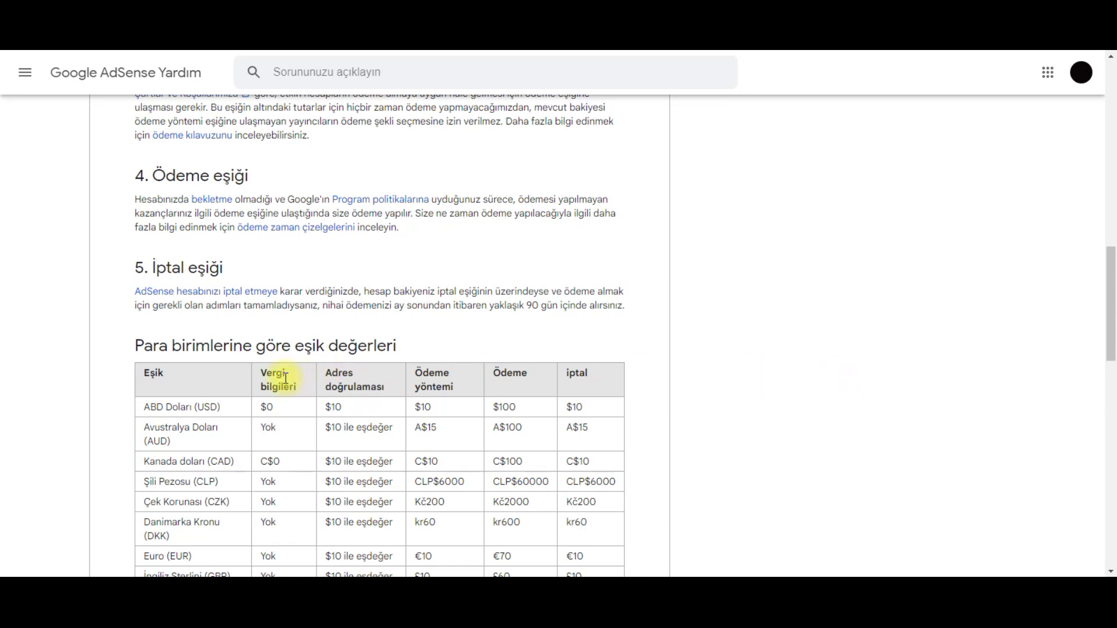
scroll(372, 423, down, 6)
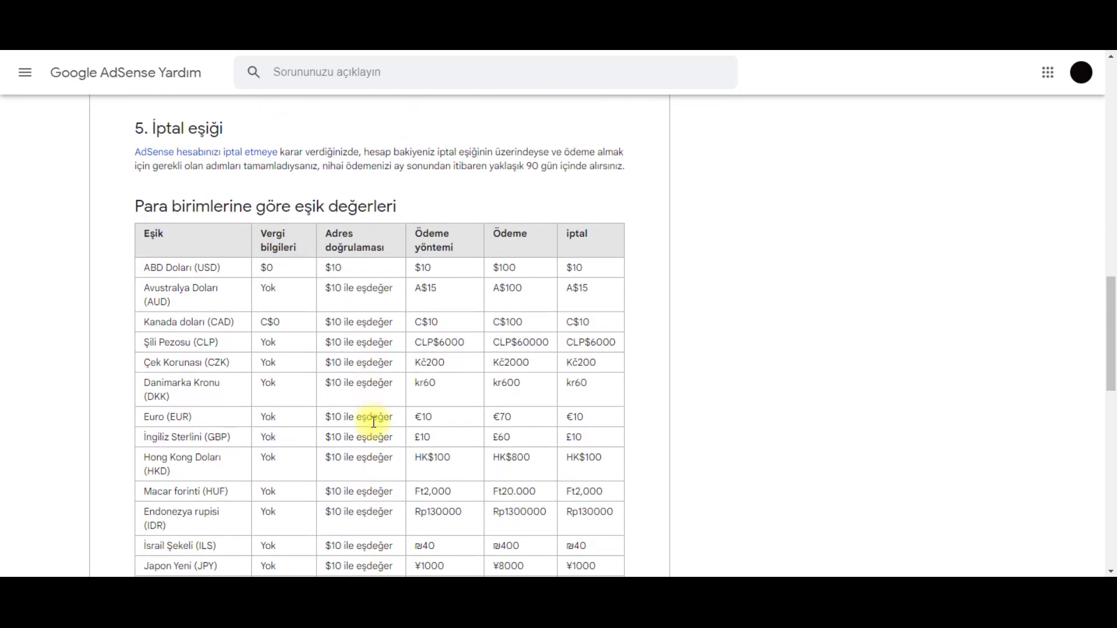
scroll(373, 422, down, 2)
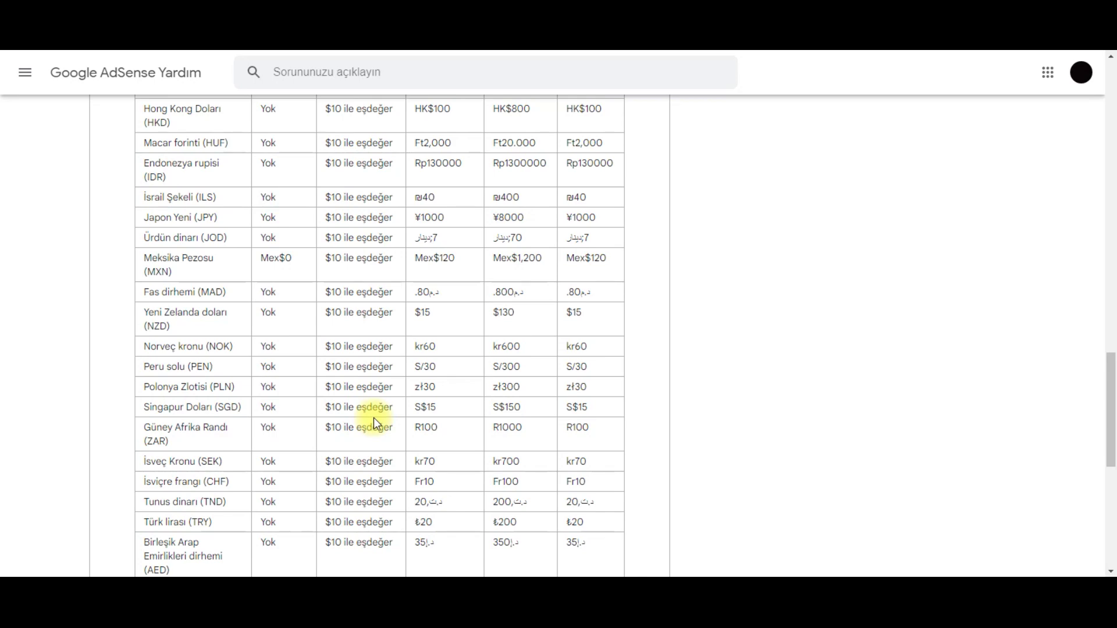
scroll(373, 418, up, 5)
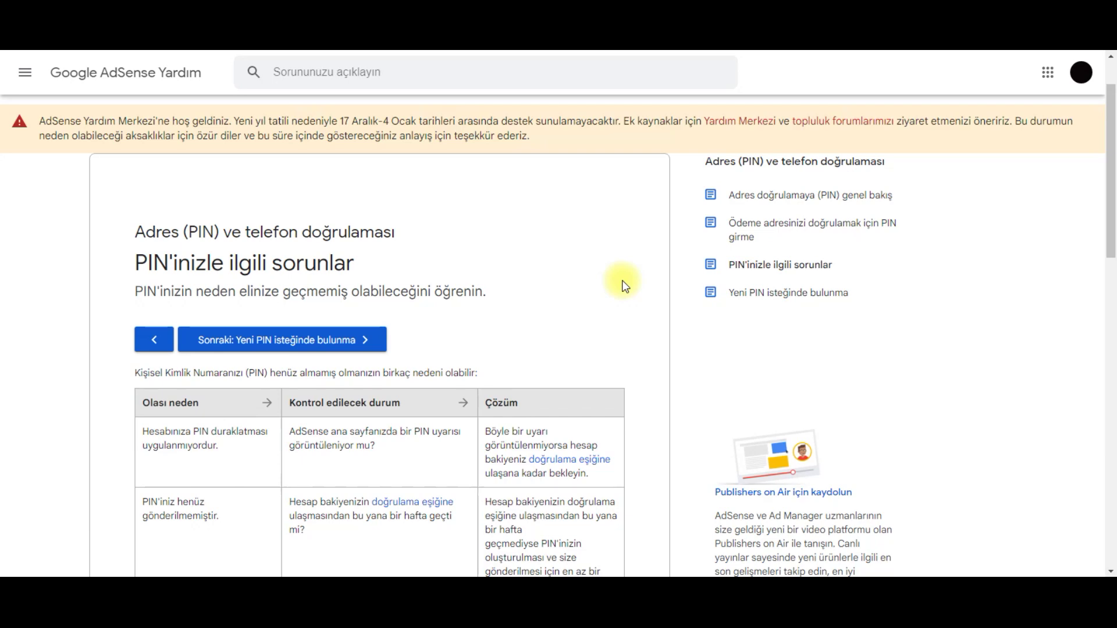
Step: Read the PIN issues article's table of possible reasons, checks and solutions for a PIN that has not arrived
scroll(625, 285, down, 6)
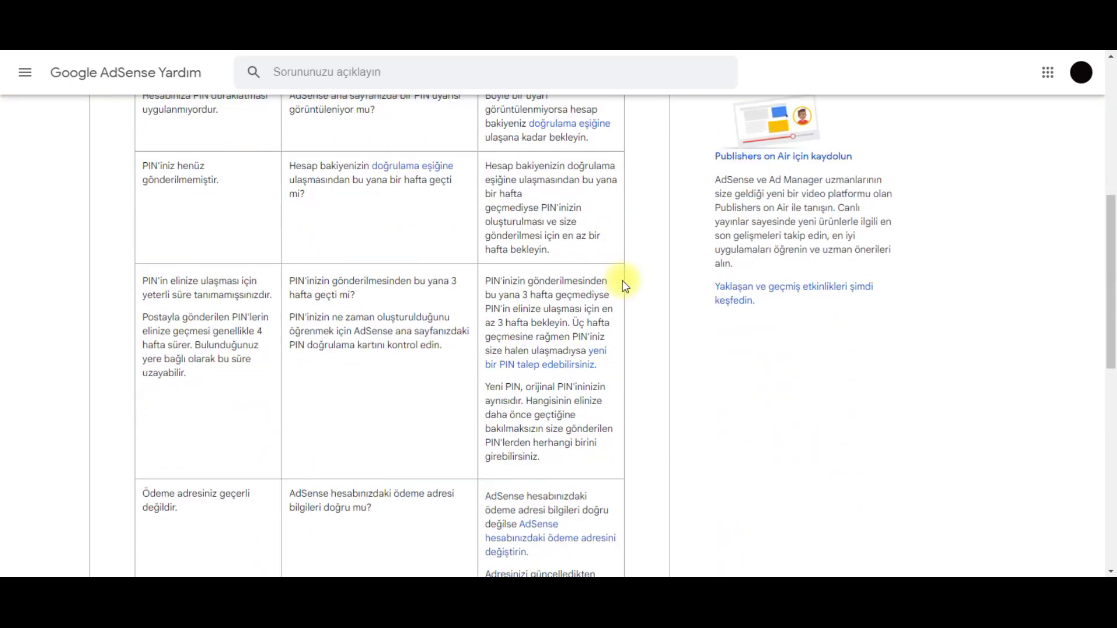
scroll(411, 243, down, 5)
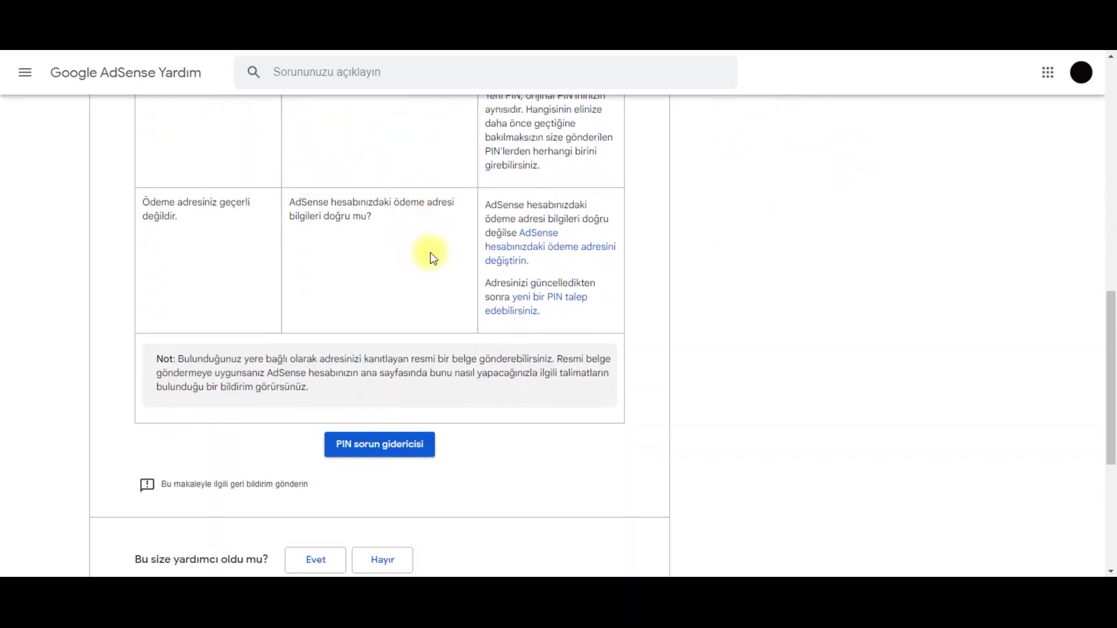
scroll(429, 255, up, 8)
Step: Open the article on requesting a new PIN and read its preparation tips and request steps
click(282, 266)
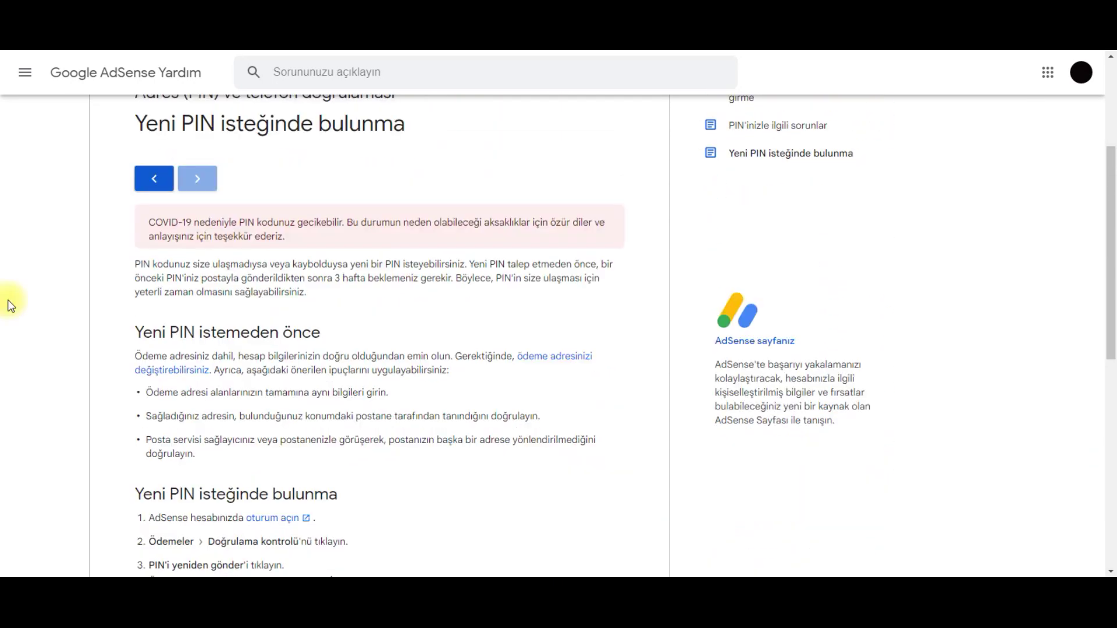
scroll(10, 305, up, 1)
scroll(10, 306, down, 3)
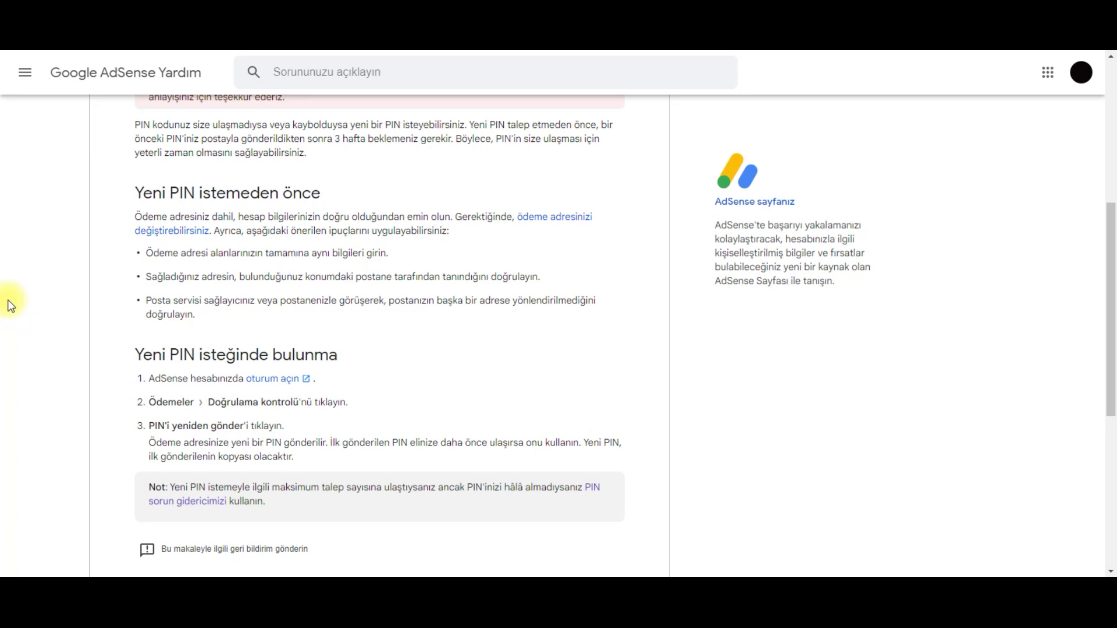
scroll(10, 304, down, 1)
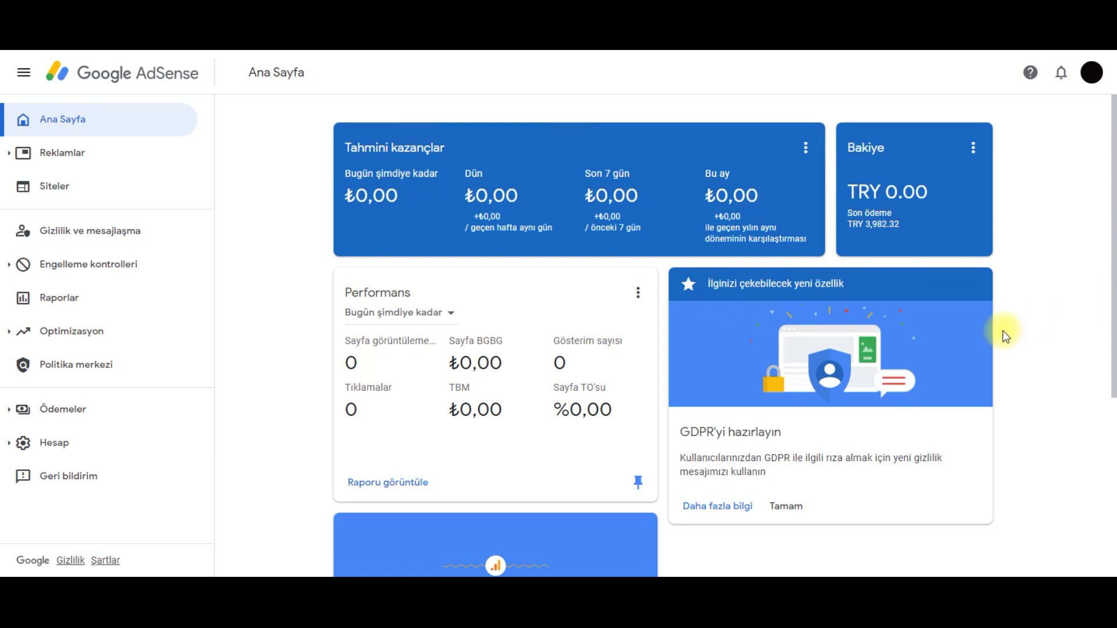
Step: Open the verification check page in the AdSense account's payments area and check the address verification status
click(72, 410)
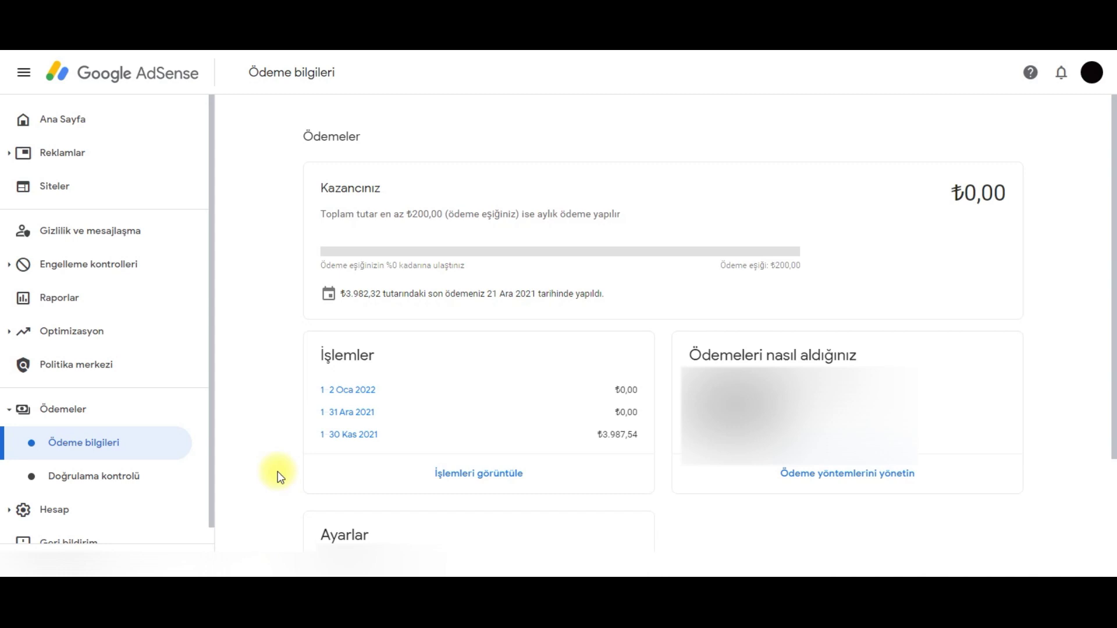
click(95, 478)
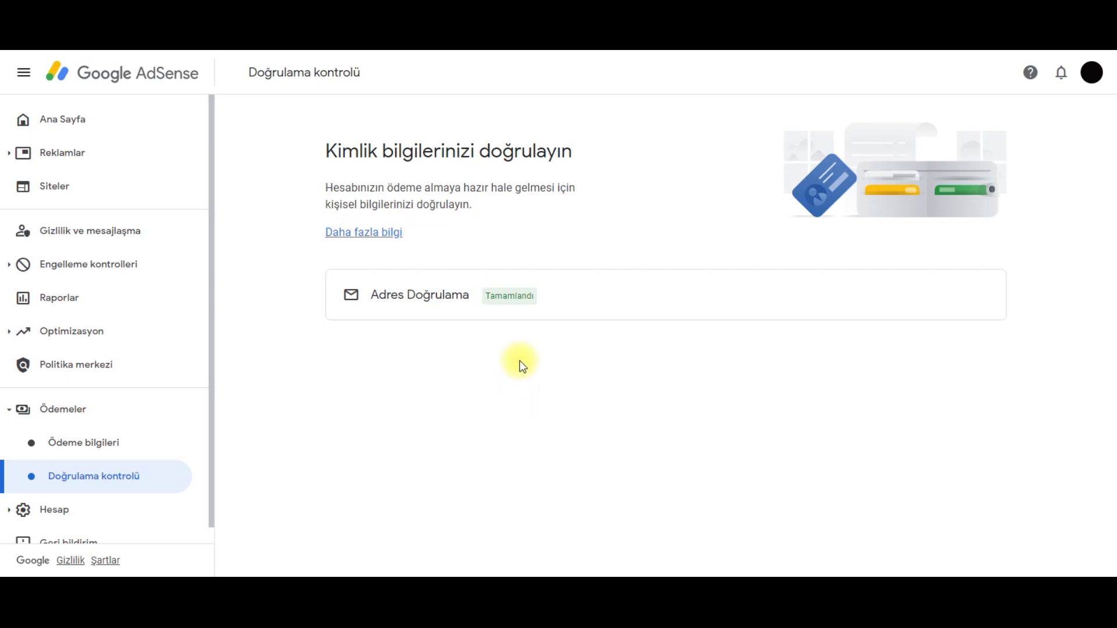
drag(488, 295, 537, 295)
click(550, 376)
Step: Go to payment method management from the payment information page and check which saved method is primary
click(110, 442)
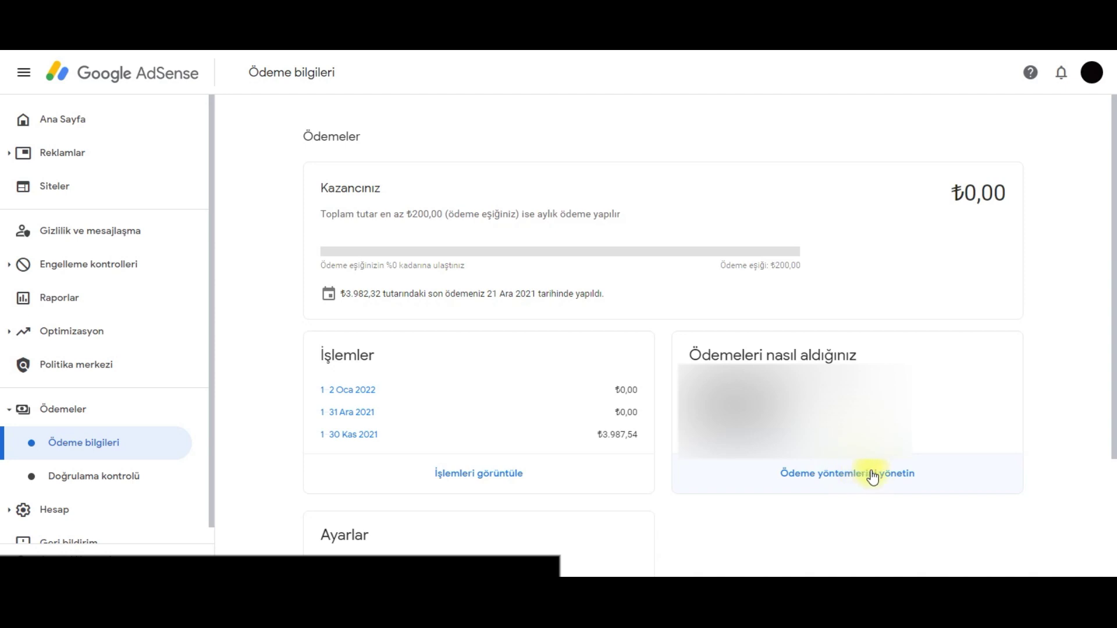
click(856, 476)
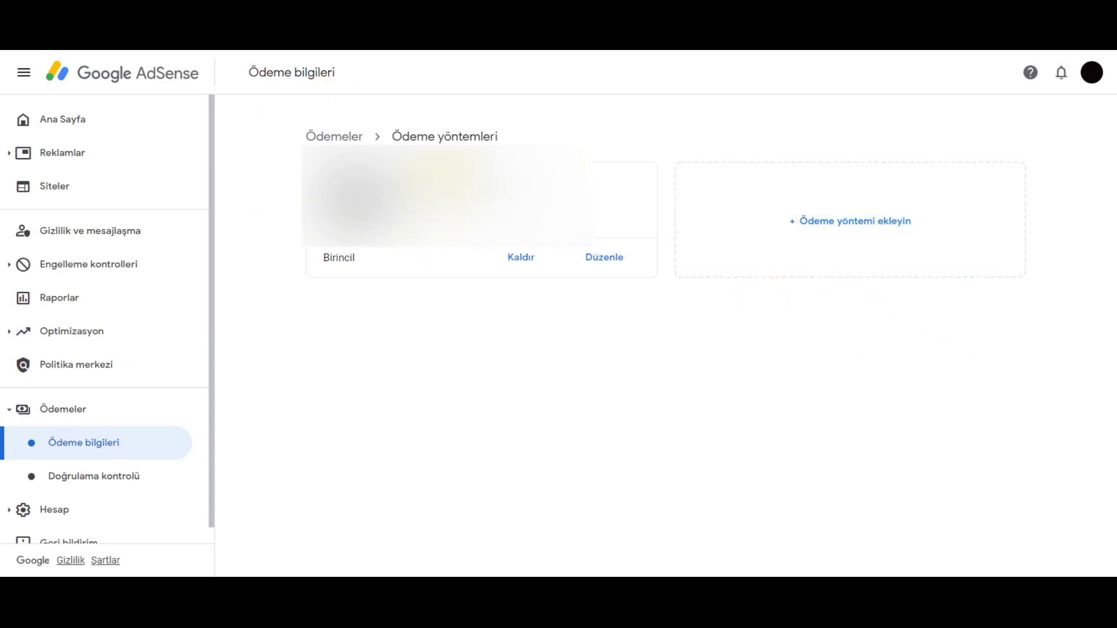
drag(324, 258, 362, 260)
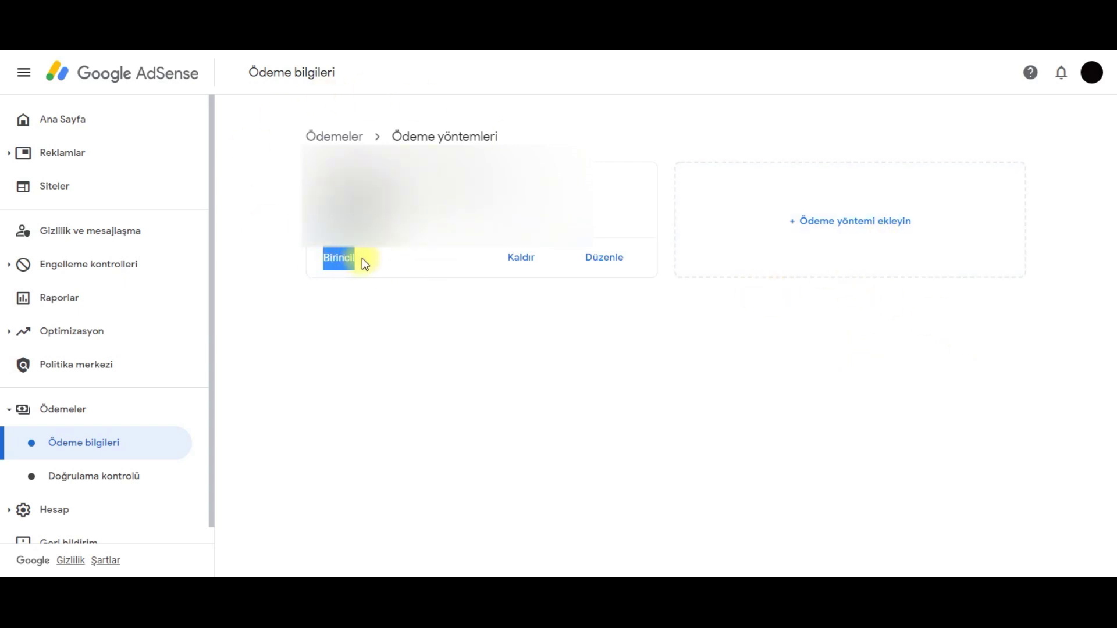
click(371, 318)
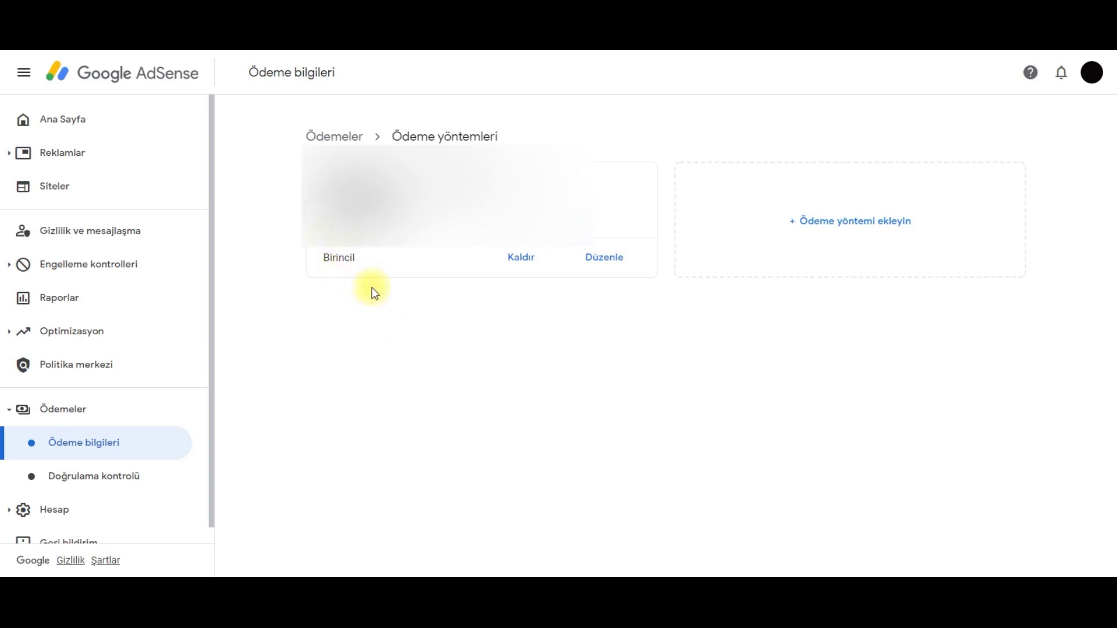
Step: Start adding a bank account as a payment method, mark it as primary, and review the test deposit note
click(864, 227)
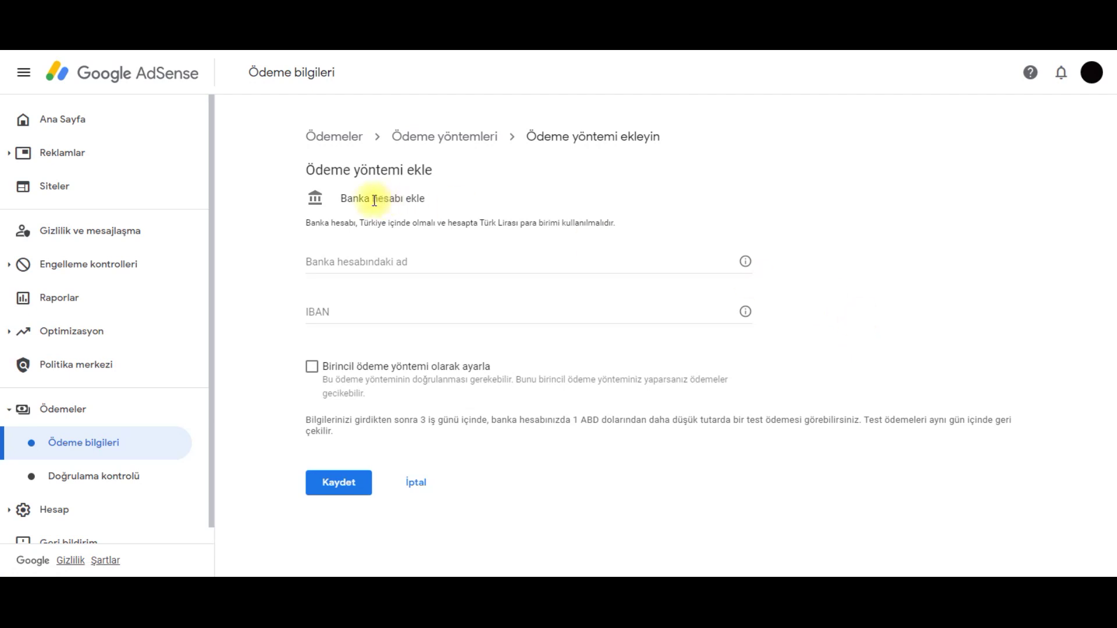
drag(338, 199, 436, 205)
click(964, 226)
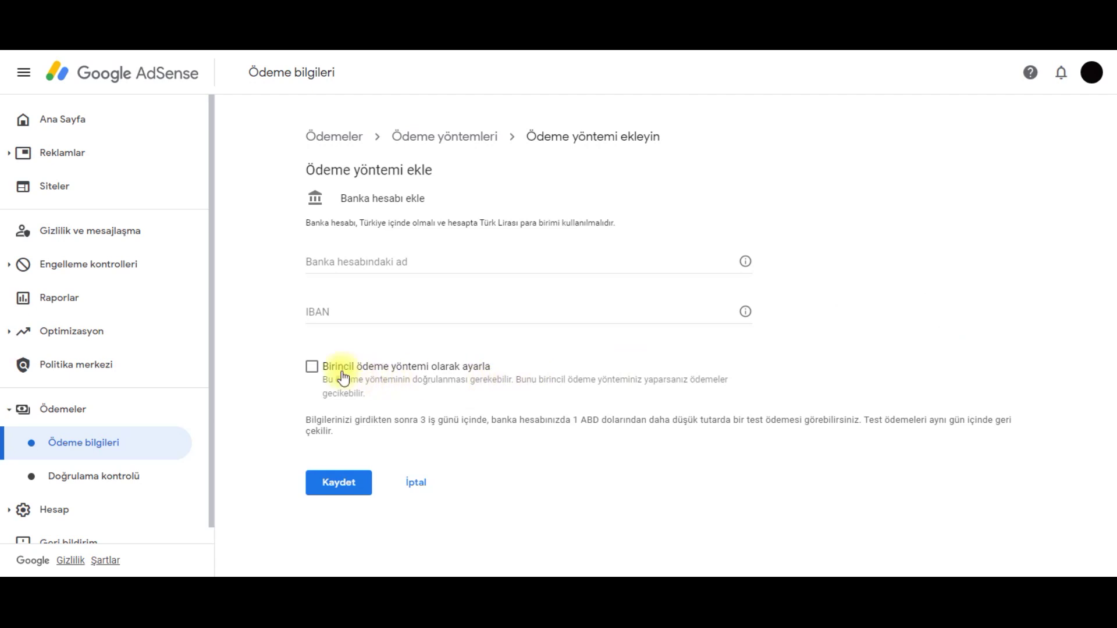
click(313, 367)
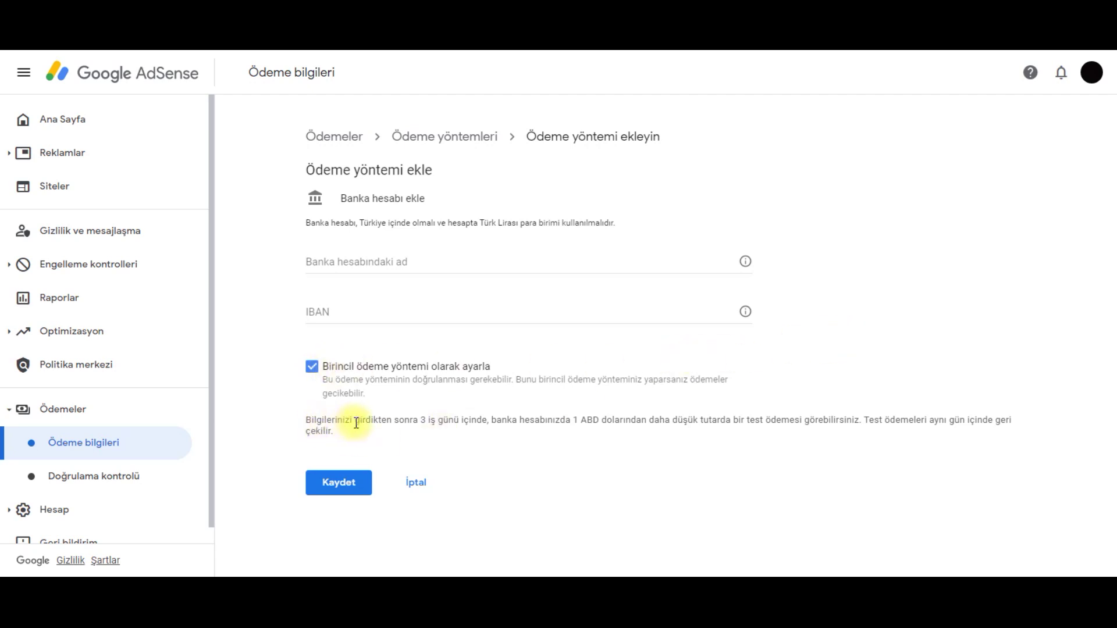
drag(419, 421, 675, 419)
click(669, 424)
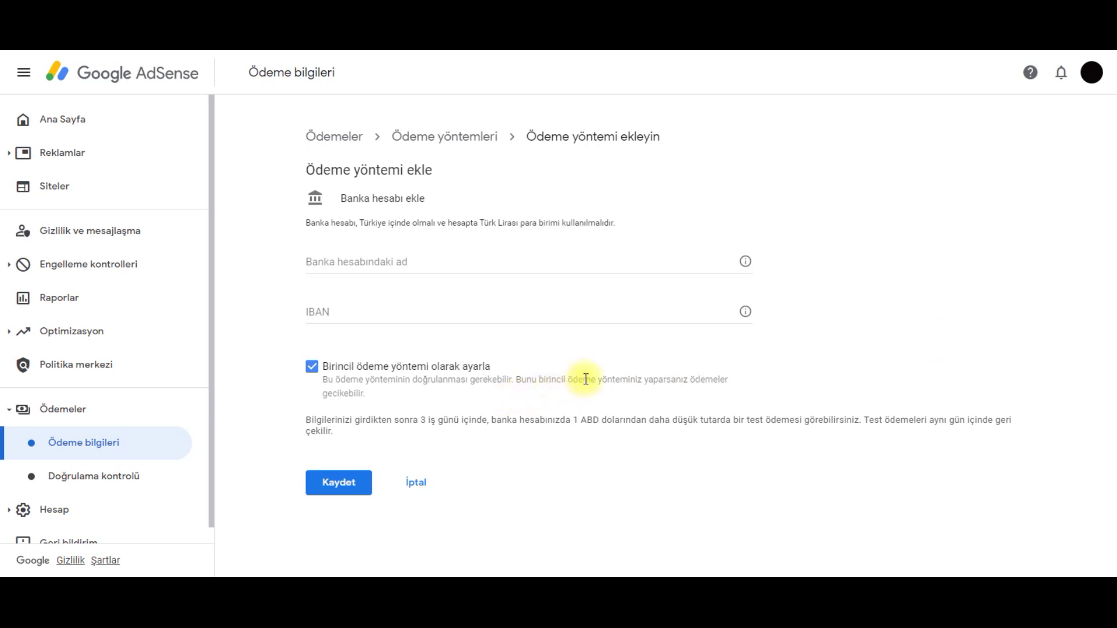
Step: Return to the payment information overview and check the minimum payment threshold in the earnings section
click(83, 441)
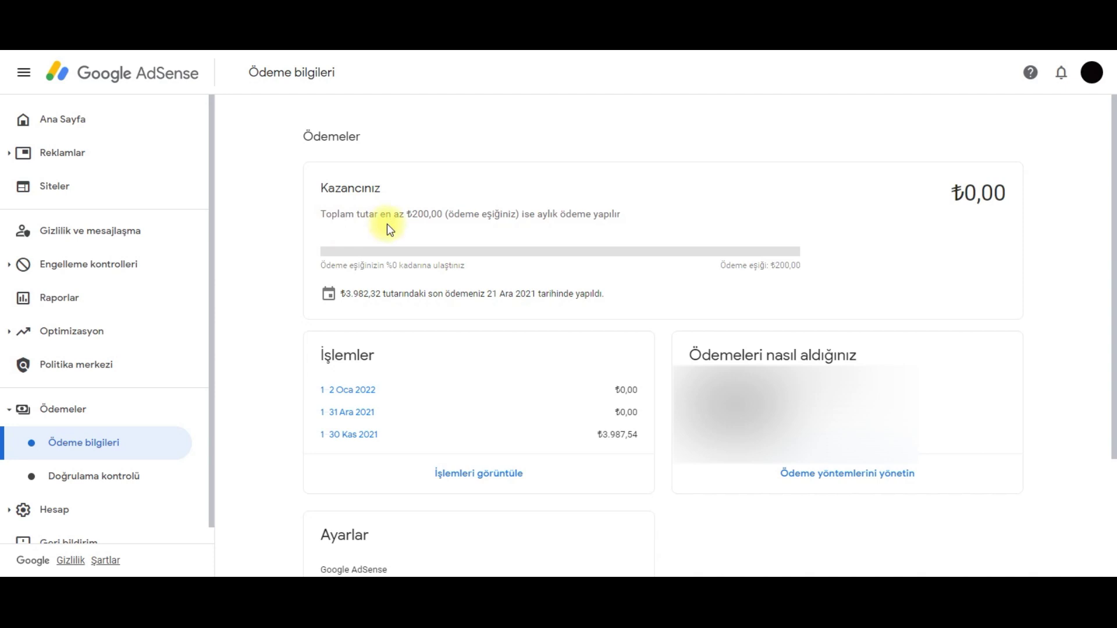
drag(406, 215, 638, 214)
click(677, 220)
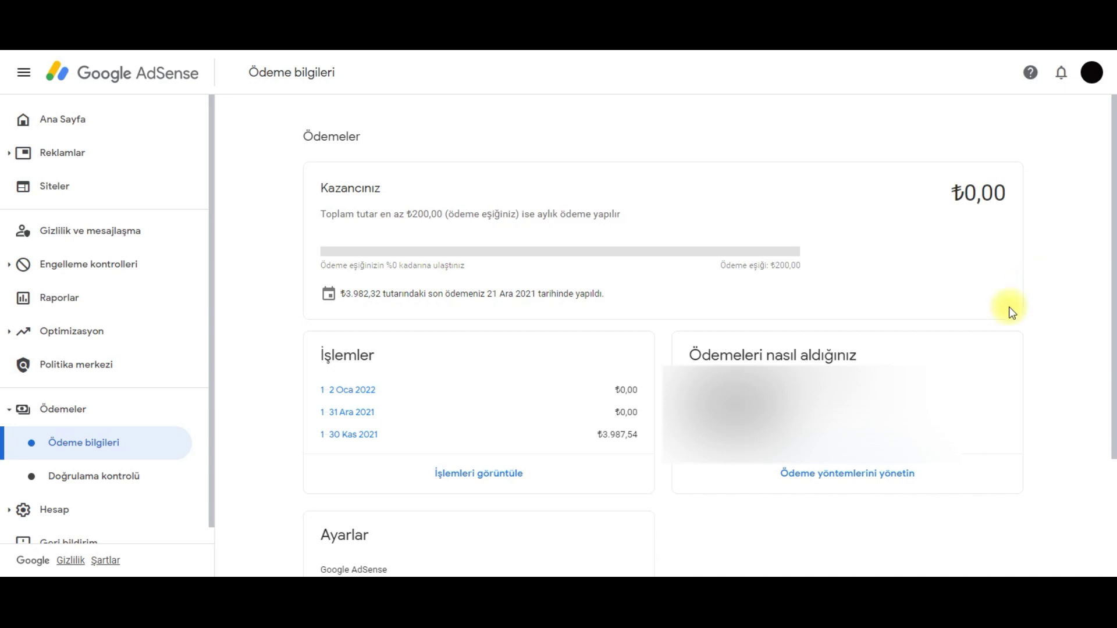
Step: Open payment method management and bring up a blank form for adding a bank account
click(831, 473)
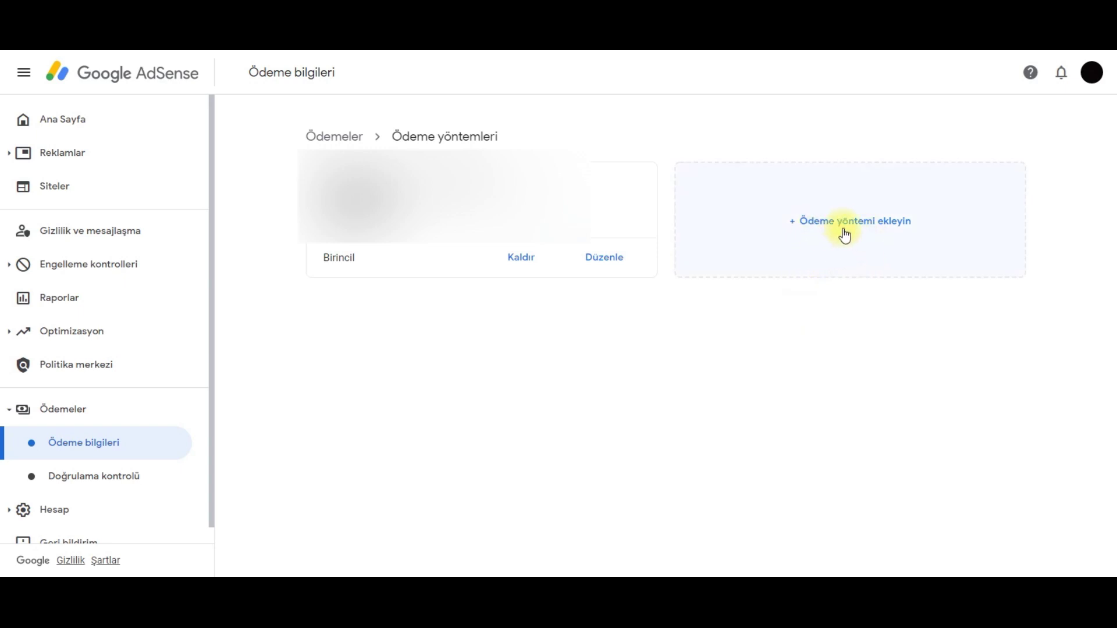
click(869, 230)
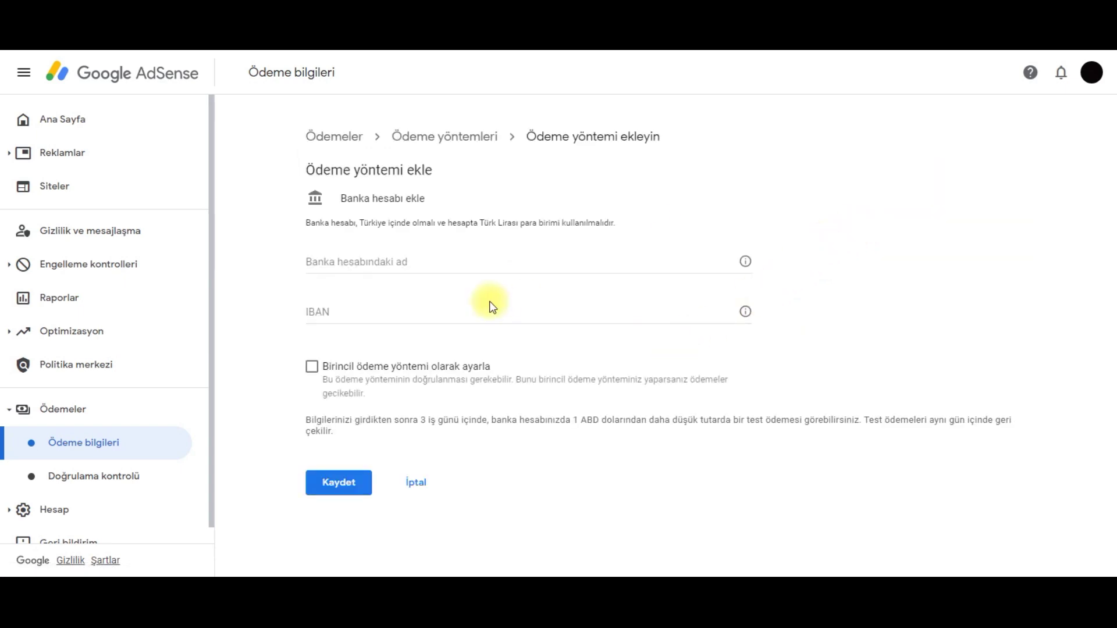